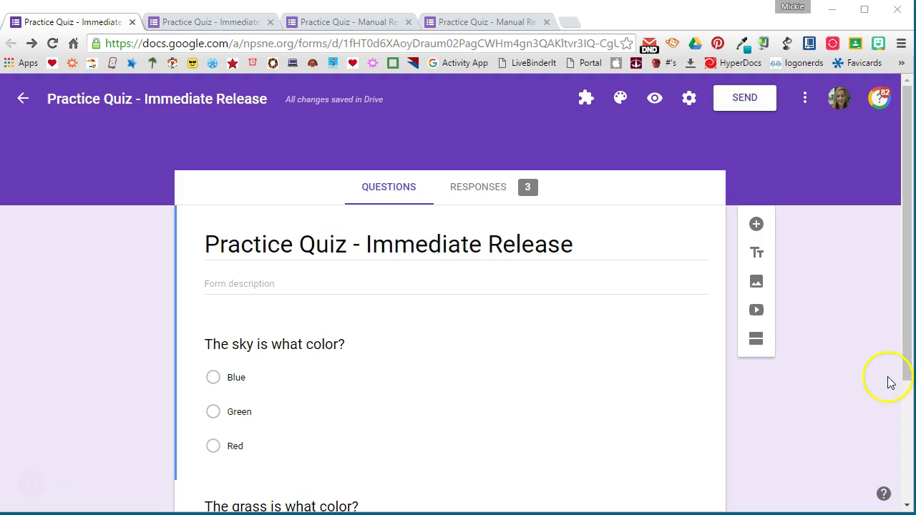
Save the Immediate Release quiz's grade release as 'Immediately after each submission'.
left_click(683, 104)
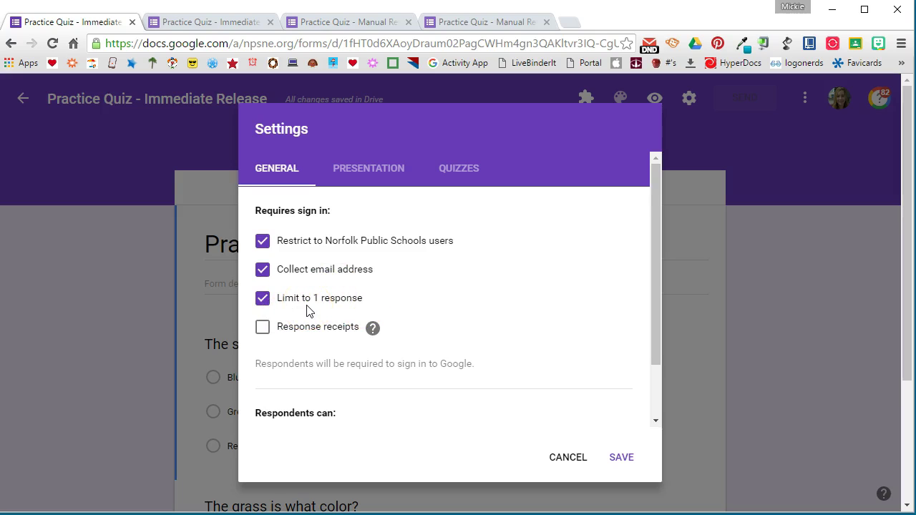
left_click(449, 175)
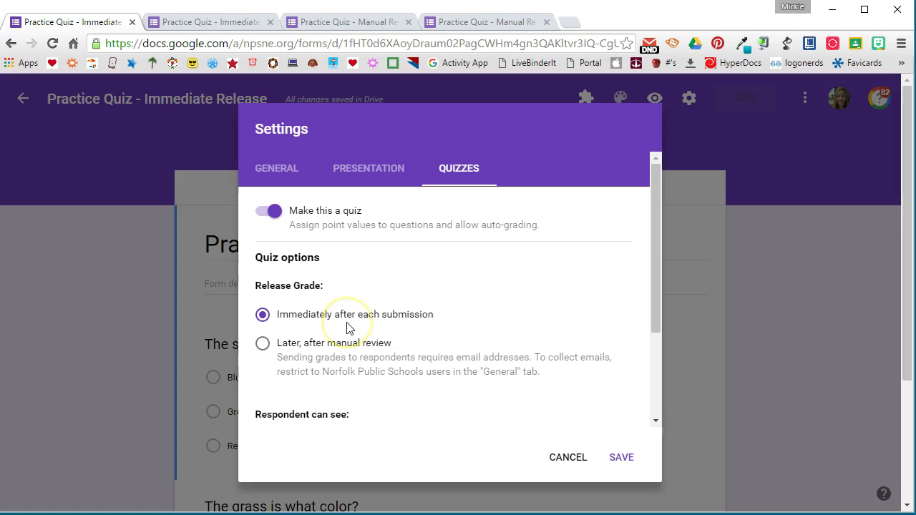
left_click(618, 458)
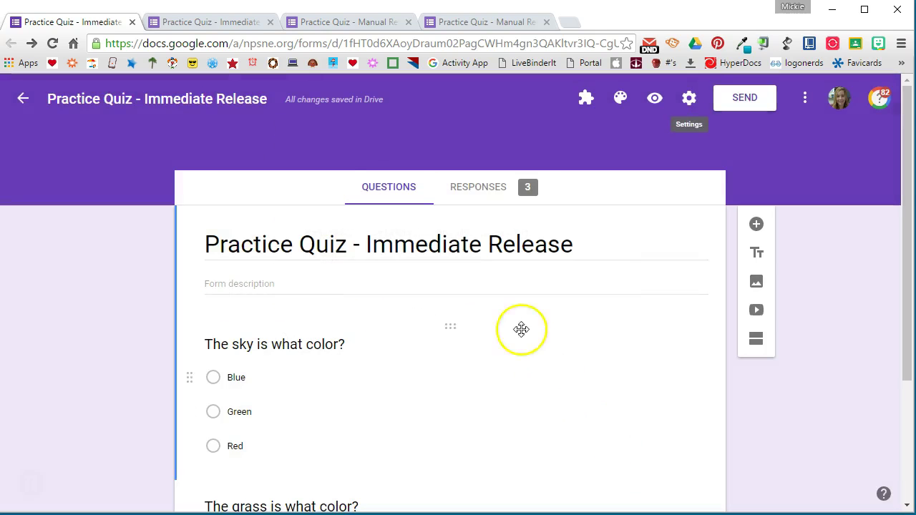
Review the Immediate Release responses individually (Response 1 scored 1/2), then the summary.
left_click(486, 187)
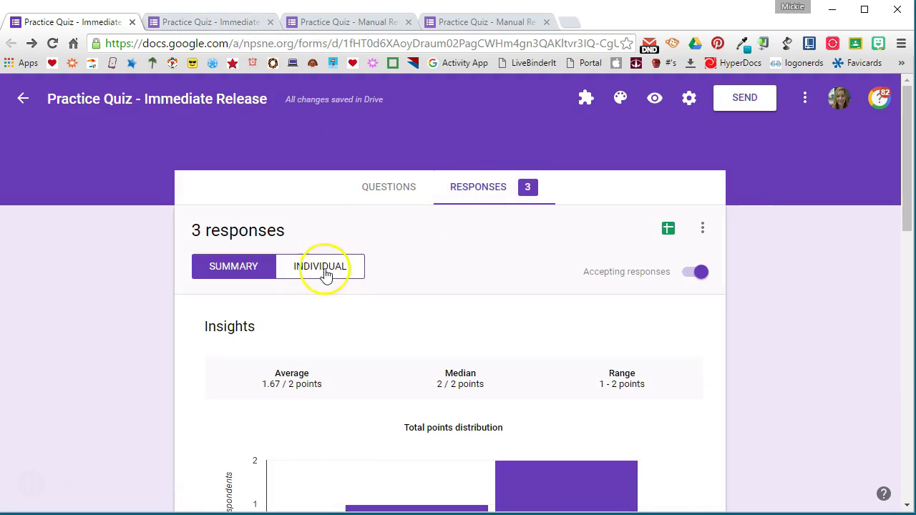
left_click(301, 268)
scroll(485, 361, "down", 3)
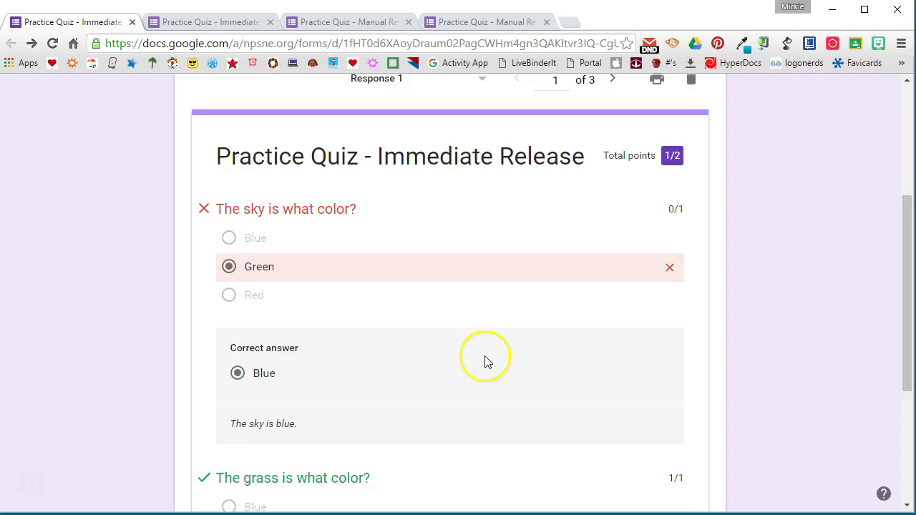
scroll(484, 361, "up", 3)
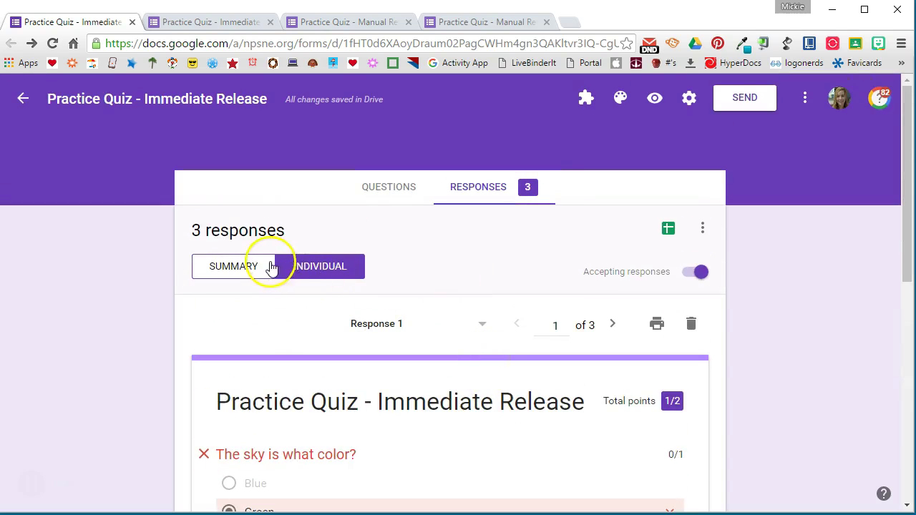
left_click(239, 266)
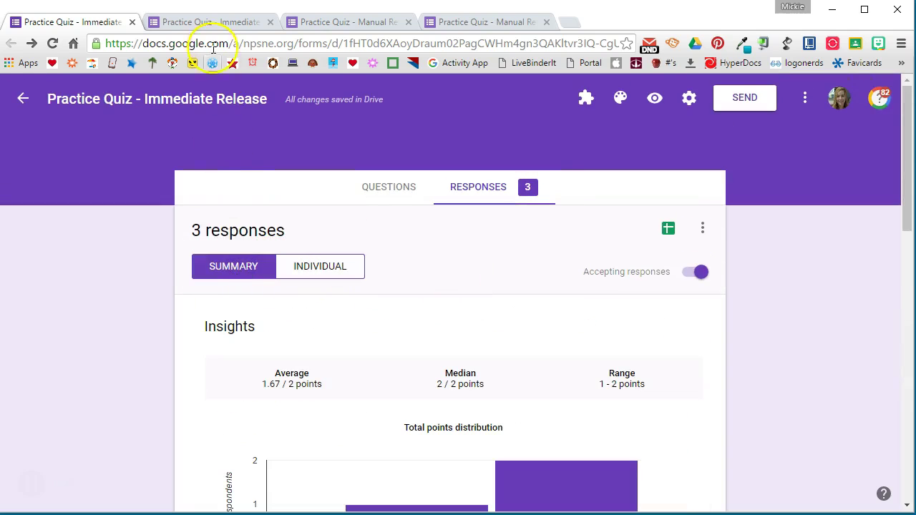
left_click(210, 23)
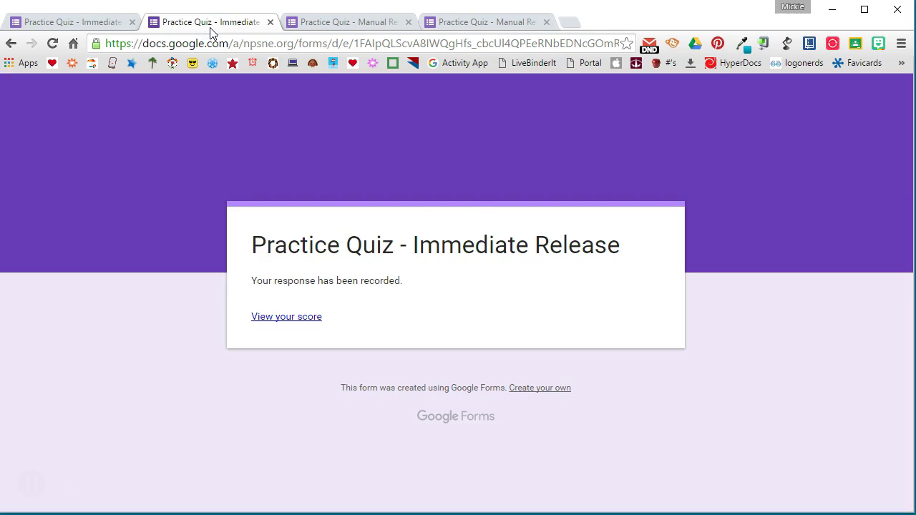
View the respondent's score: 2/2 with both answers correct and 'Good job' feedback.
left_click(283, 317)
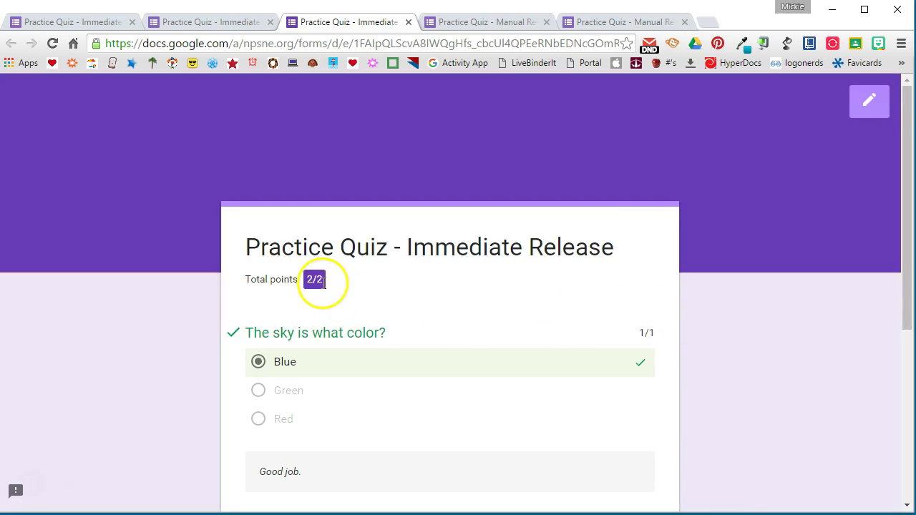
scroll(370, 335, "down", 3)
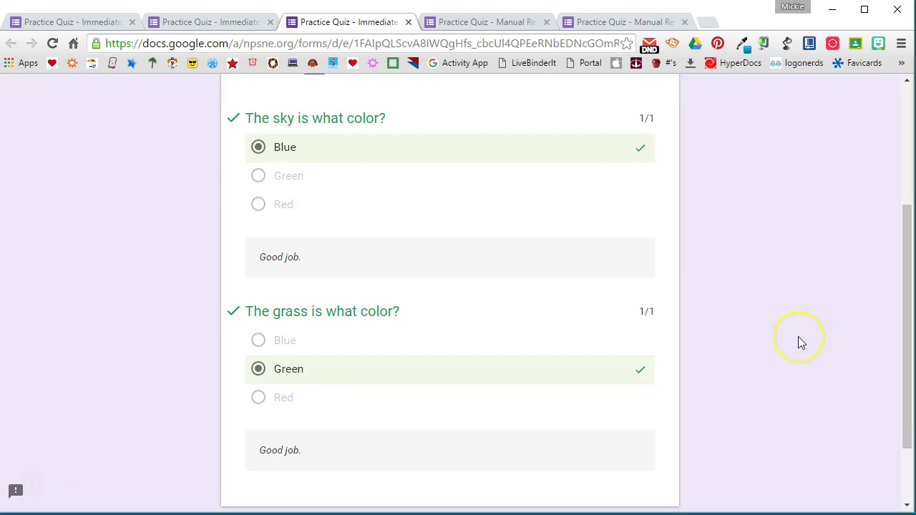
scroll(800, 342, "up", 3)
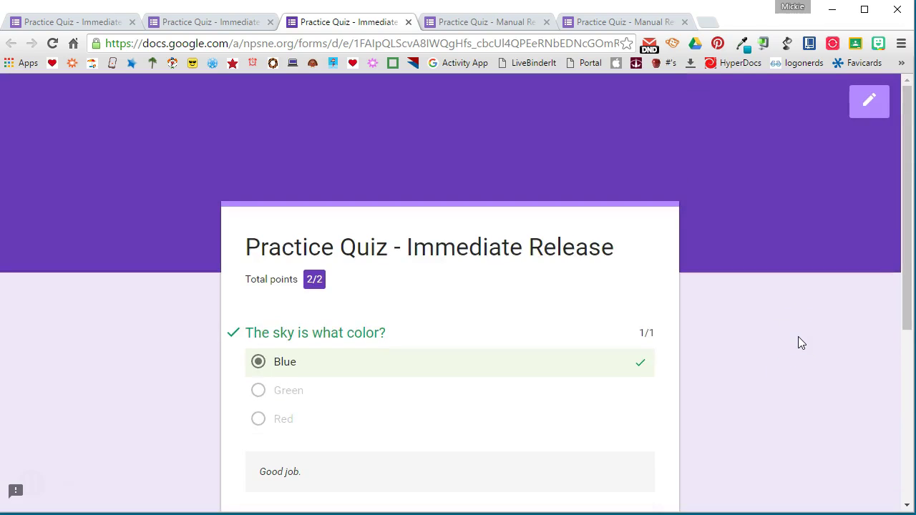
Save the Manual Review quiz as 'Later, after manual review' and confirm no score link appears.
left_click(511, 23)
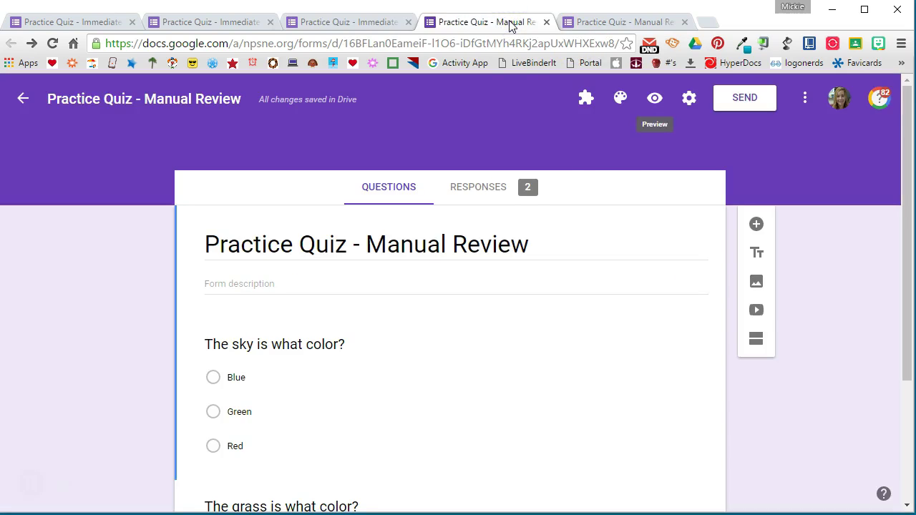
left_click(687, 104)
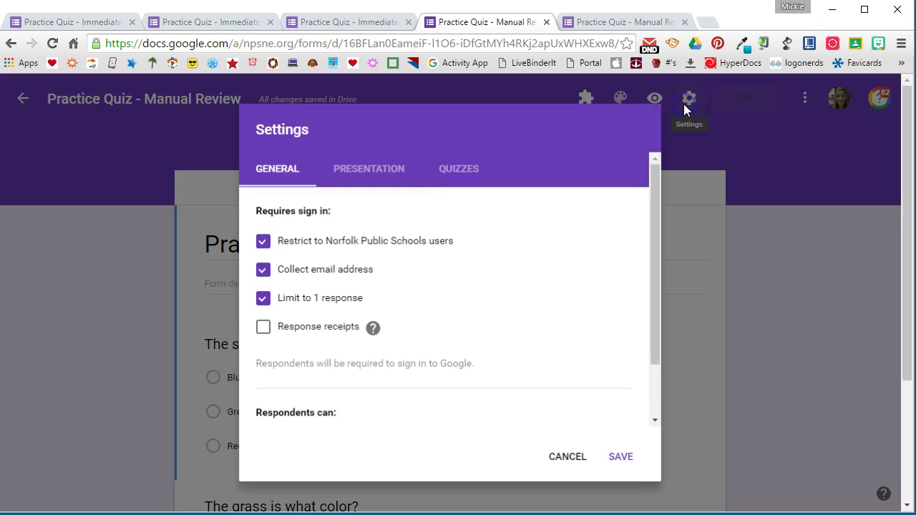
left_click(454, 176)
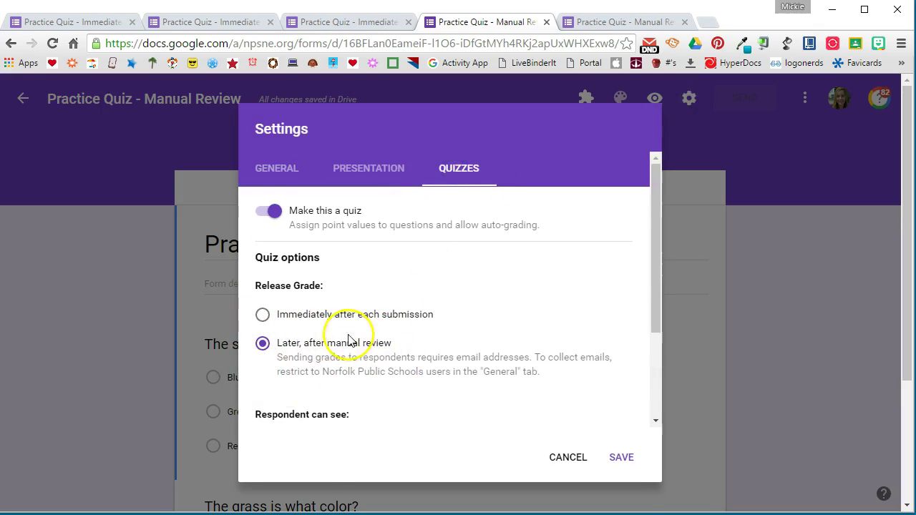
left_click(619, 459)
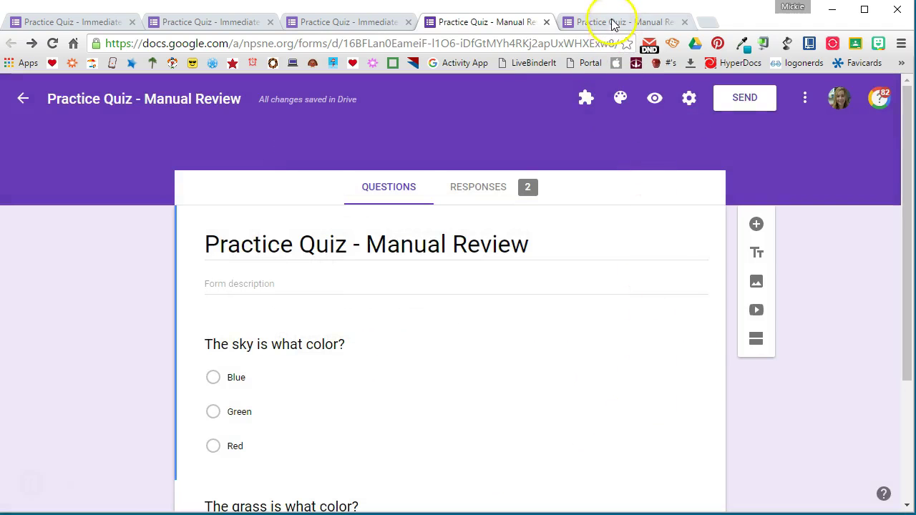
left_click(613, 23)
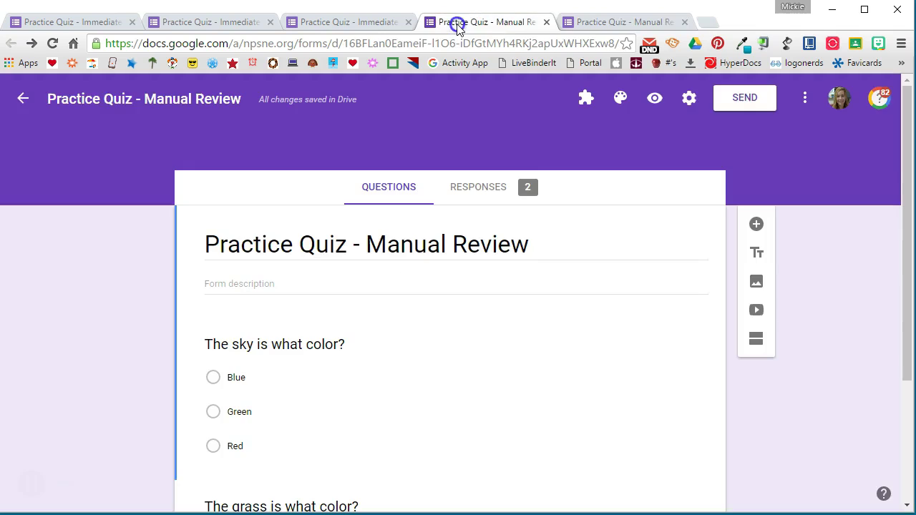
Release the Manual Review scores from Responses, emailing both respondents.
left_click(456, 22)
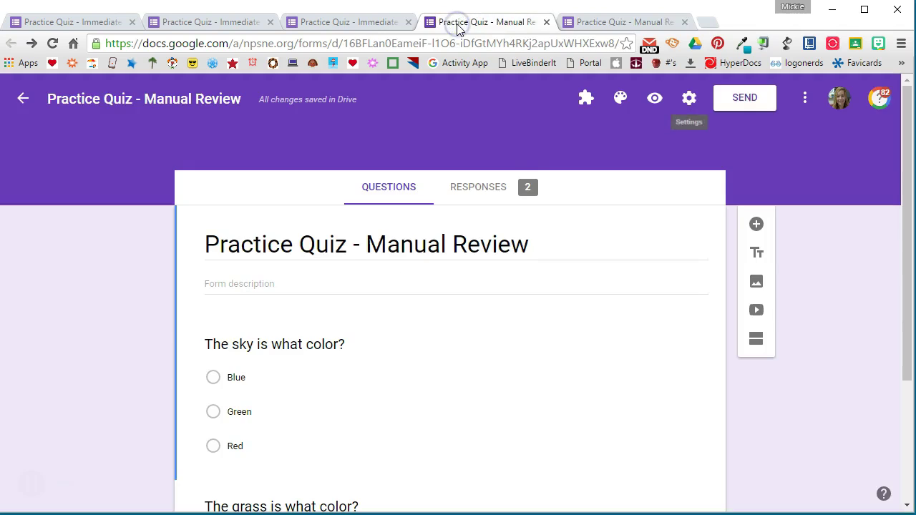
left_click(484, 195)
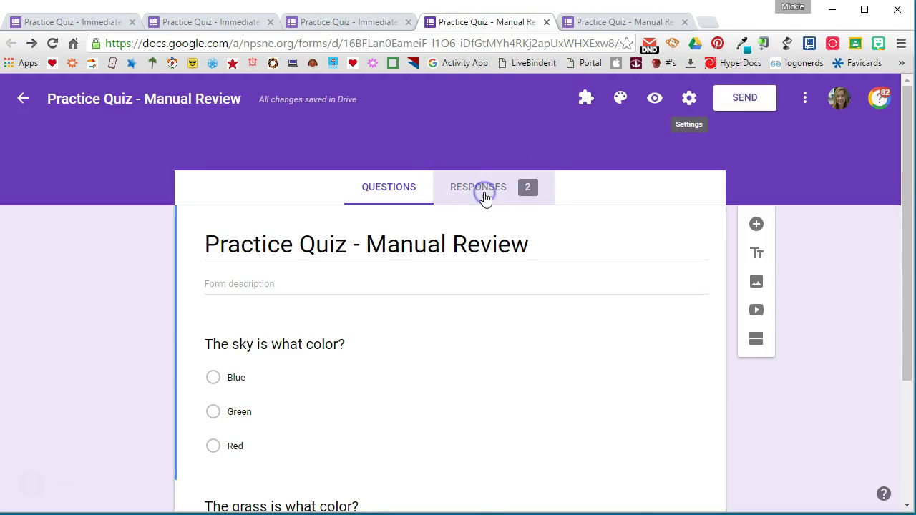
scroll(670, 333, "down", 3)
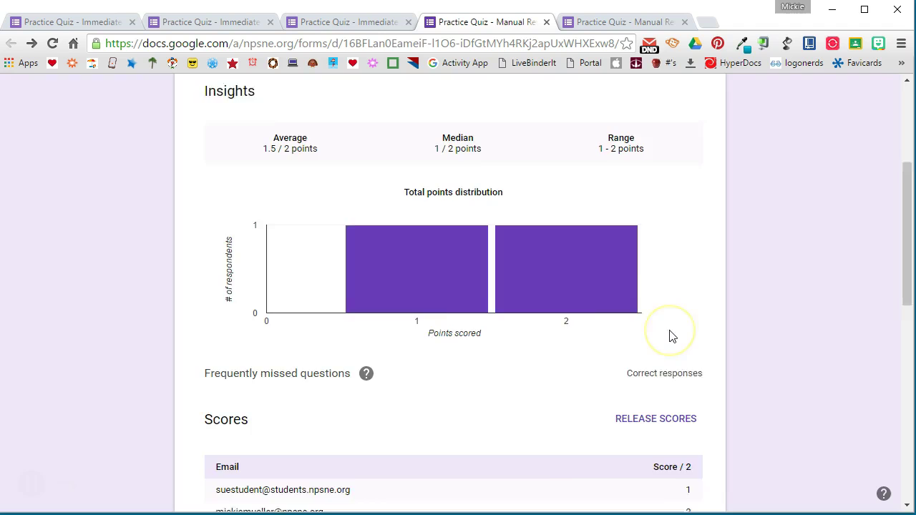
scroll(669, 332, "down", 1)
scroll(639, 280, "down", 1)
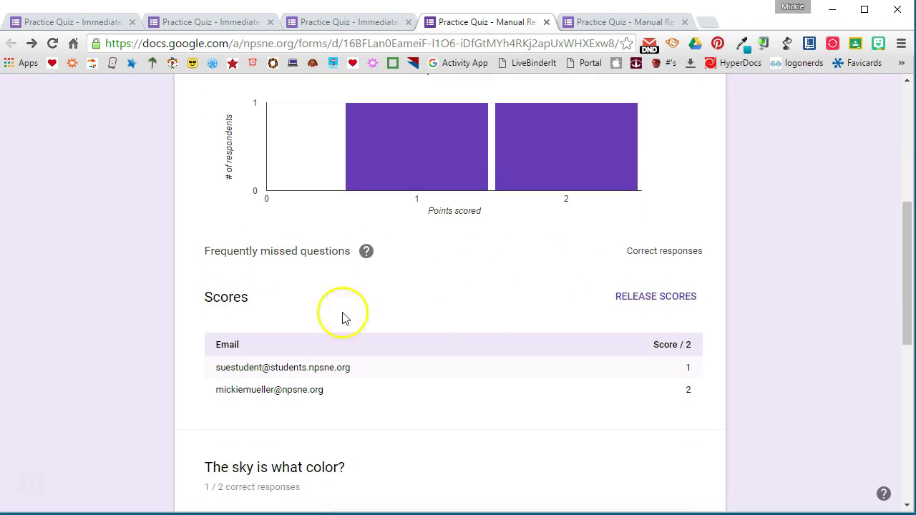
left_click(670, 299)
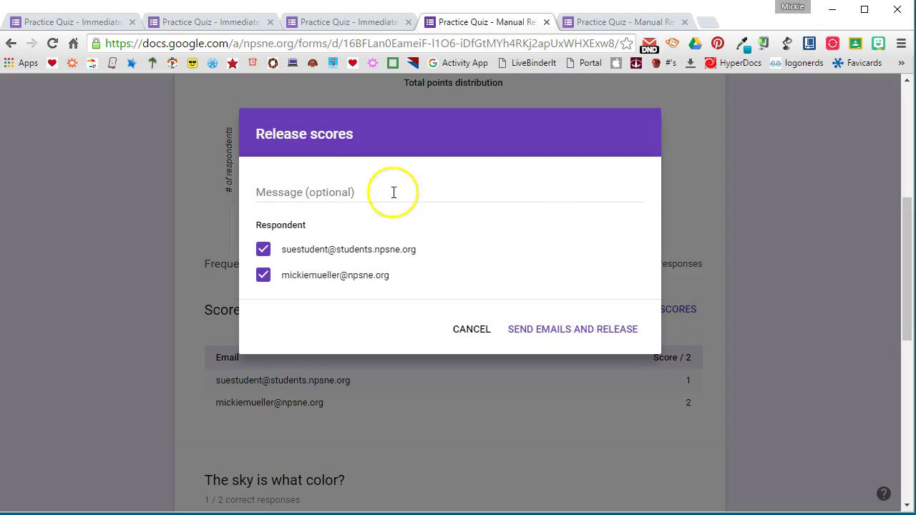
left_click(554, 330)
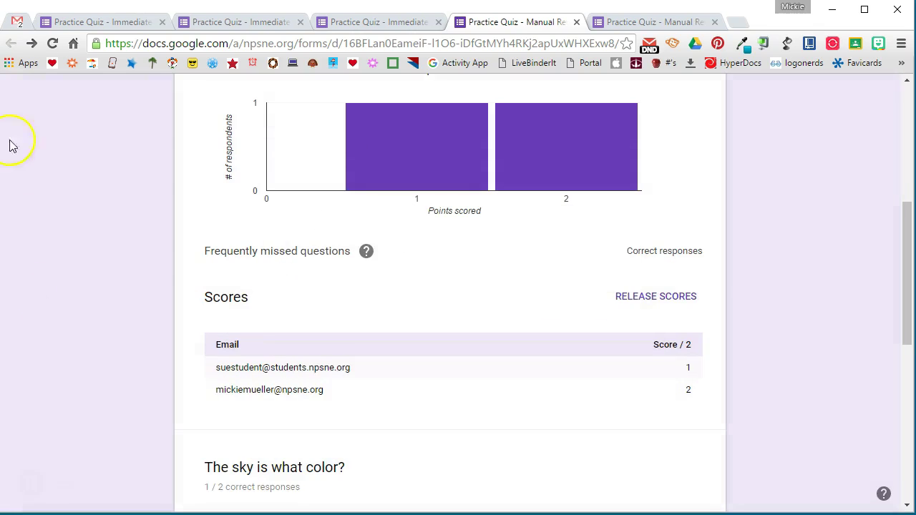
Open the score from the score-released email and check the 2/2 result, both answers correct.
left_click(17, 22)
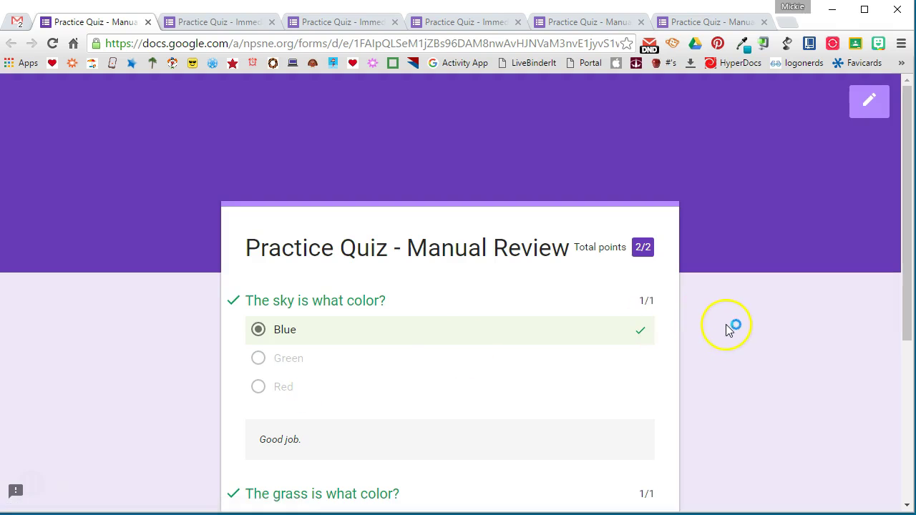
scroll(725, 329, "down", 2)
scroll(725, 329, "down", 1)
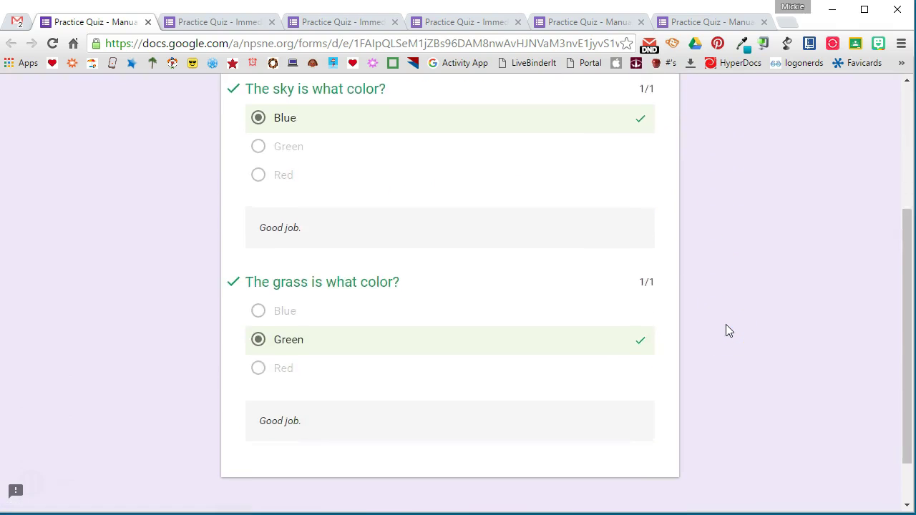
scroll(725, 329, "up", 3)
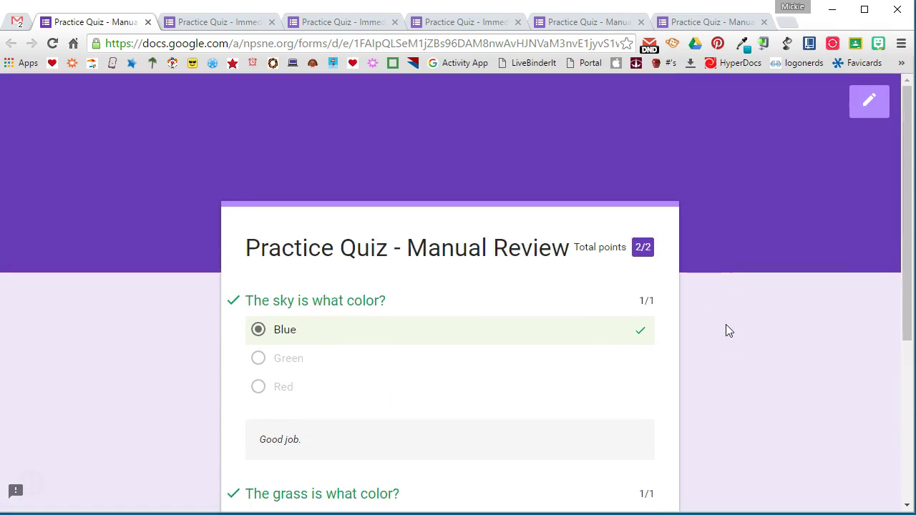
Reopen the Immediate Release quiz's Quizzes settings, showing 'Immediately after each submission'.
left_click(216, 24)
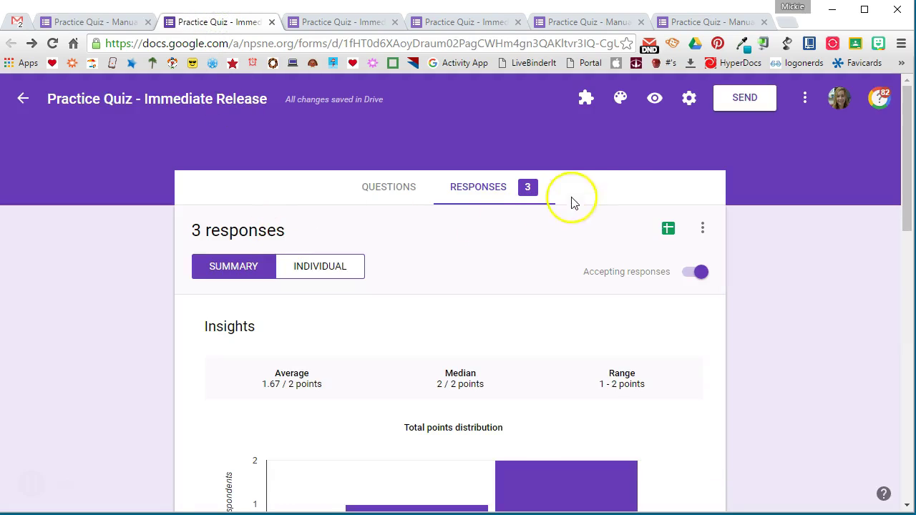
left_click(684, 98)
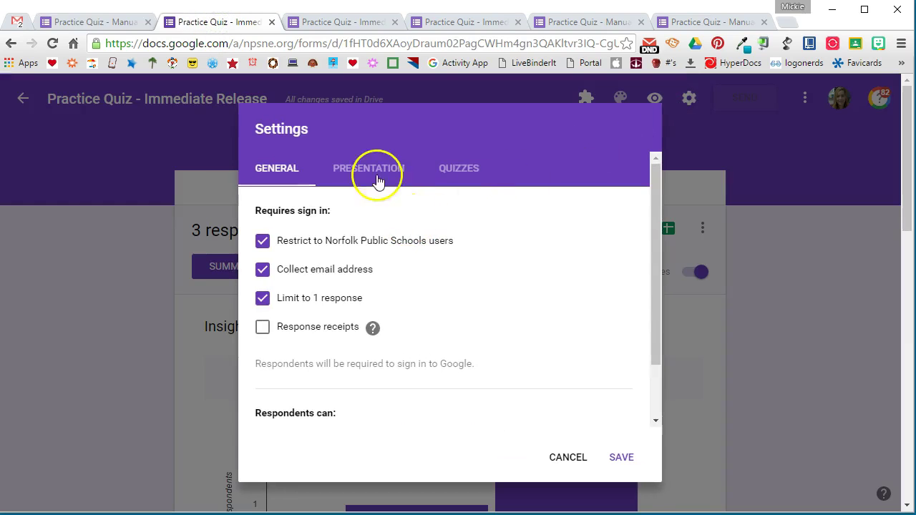
left_click(450, 170)
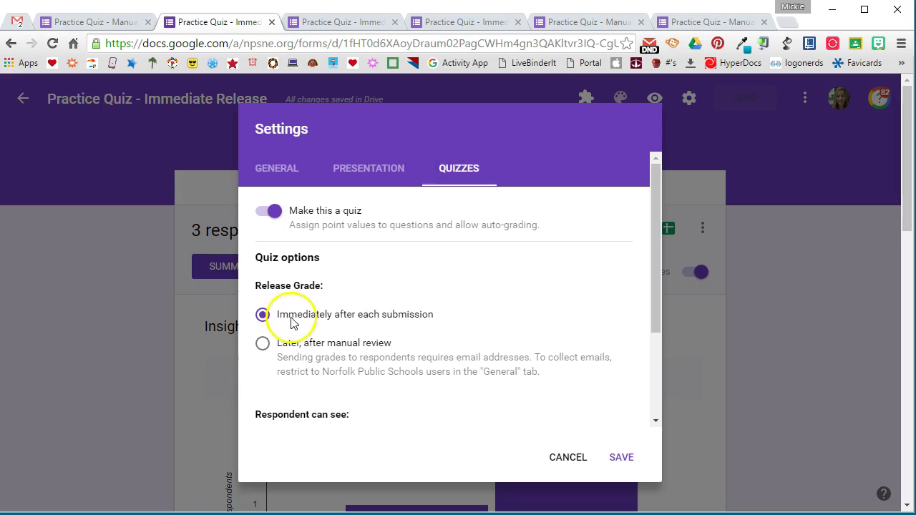